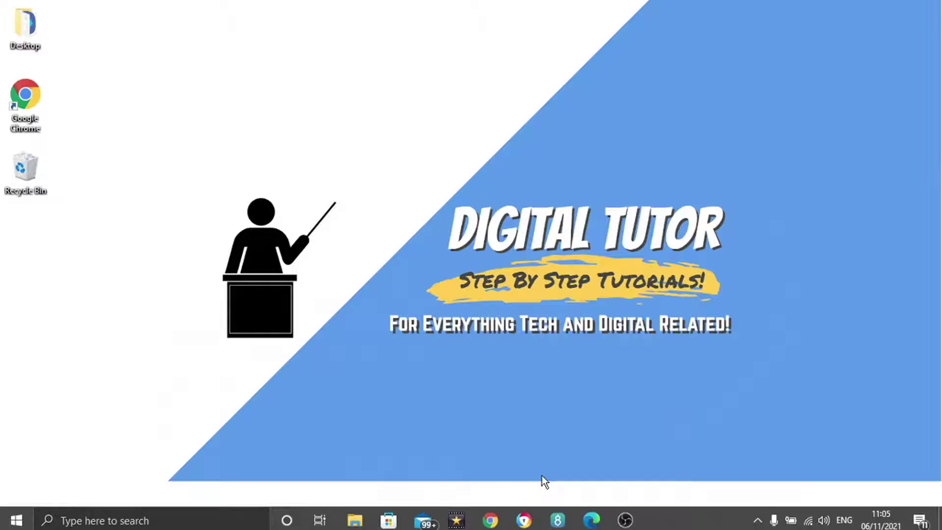
Step: Open Google Chrome and go to ea.com/ea-app-beta
left_click(487, 516)
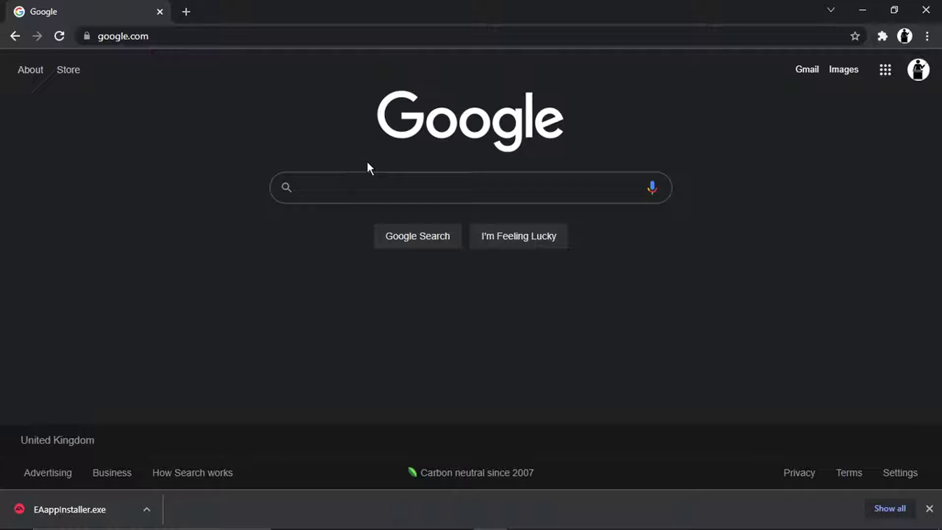
left_click(213, 39)
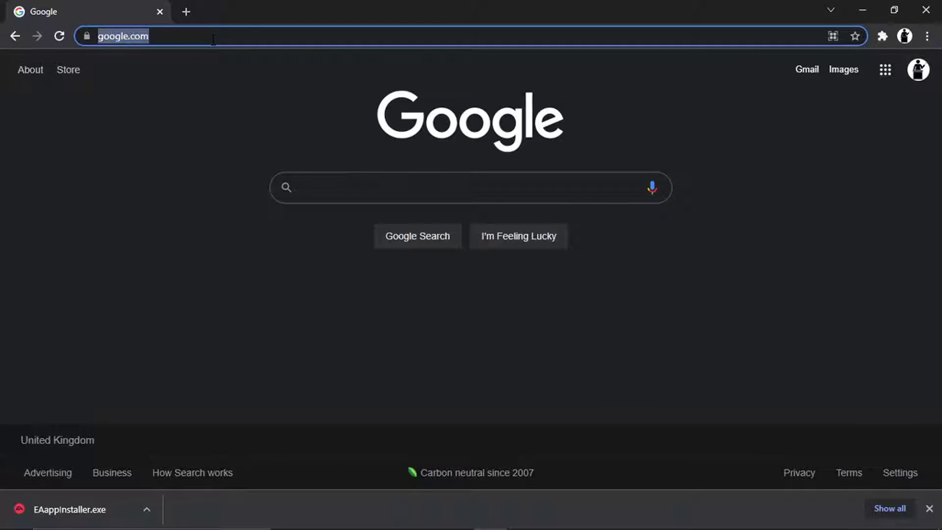
type("ea.")
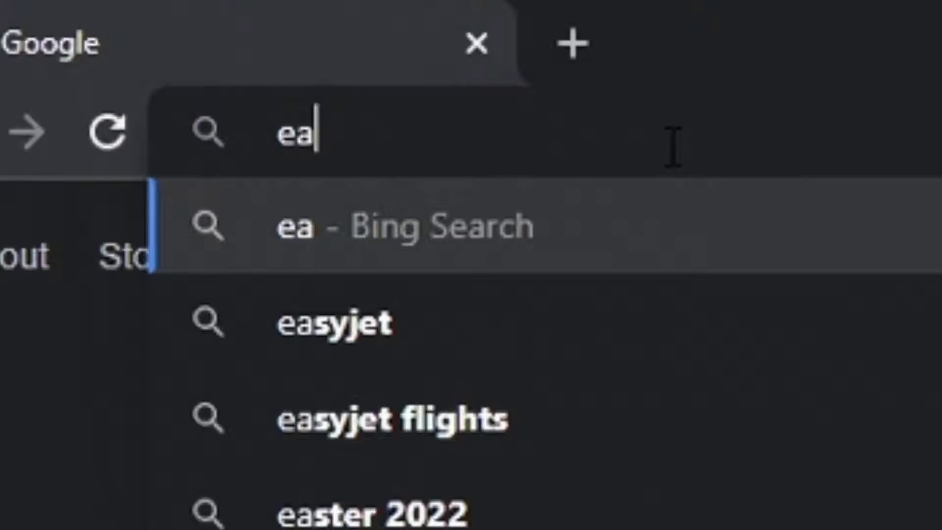
type("com")
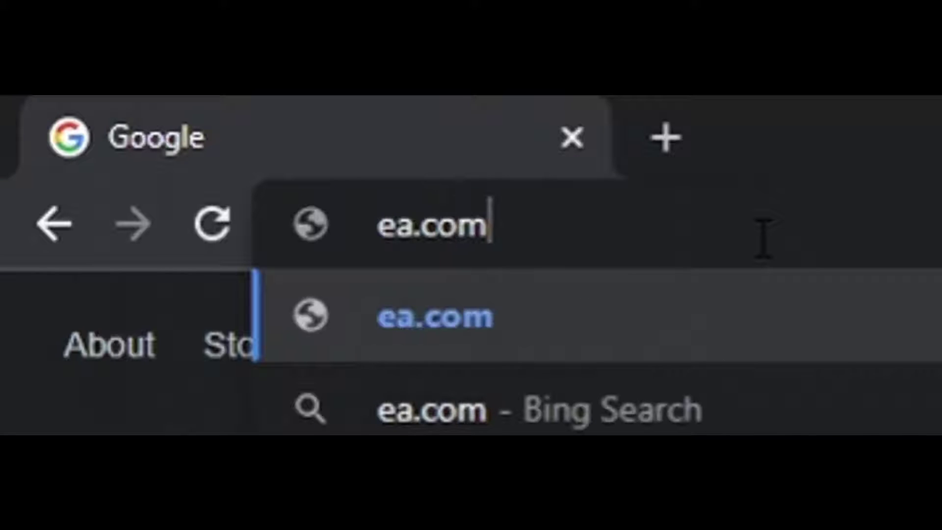
type("/e")
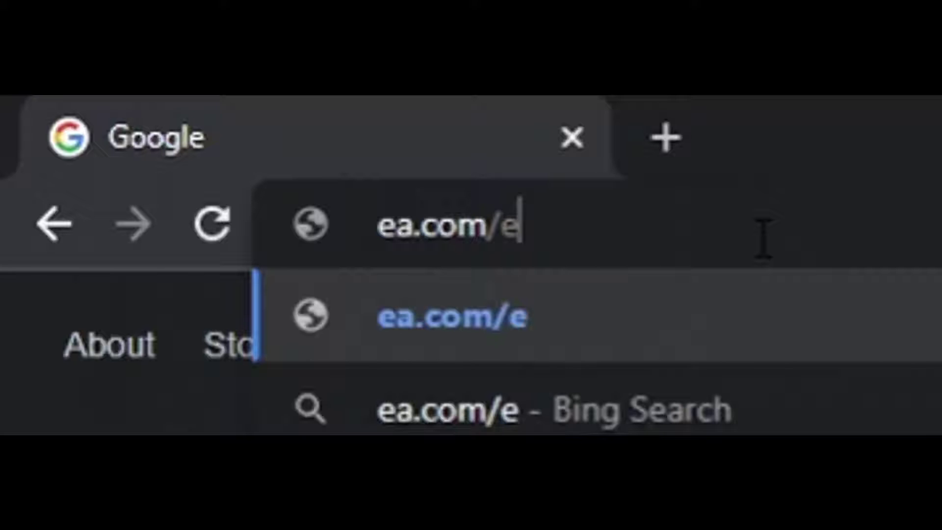
type("a-")
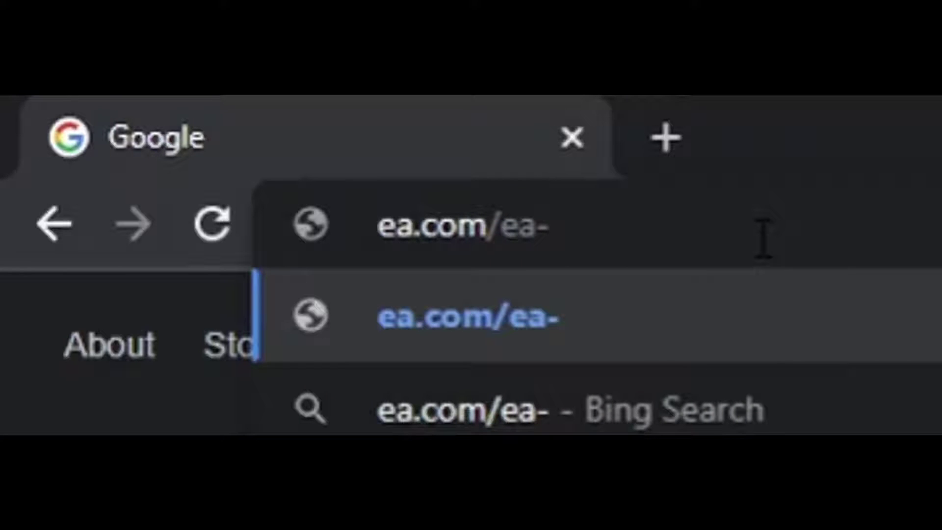
type("app")
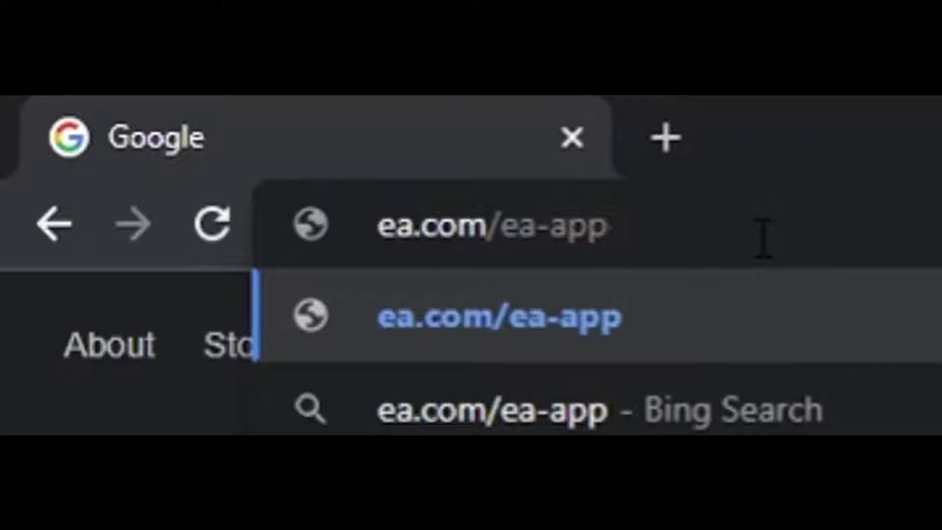
type("-bet")
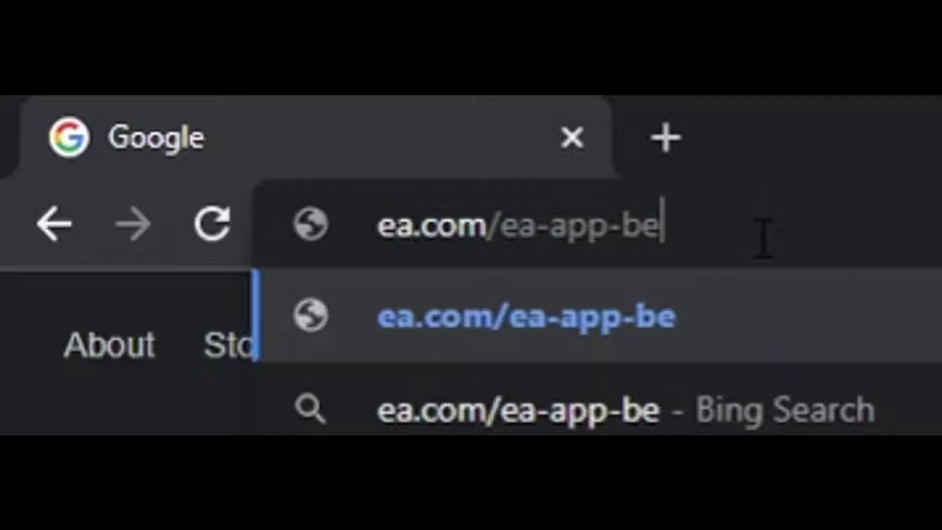
type("a")
key("Return")
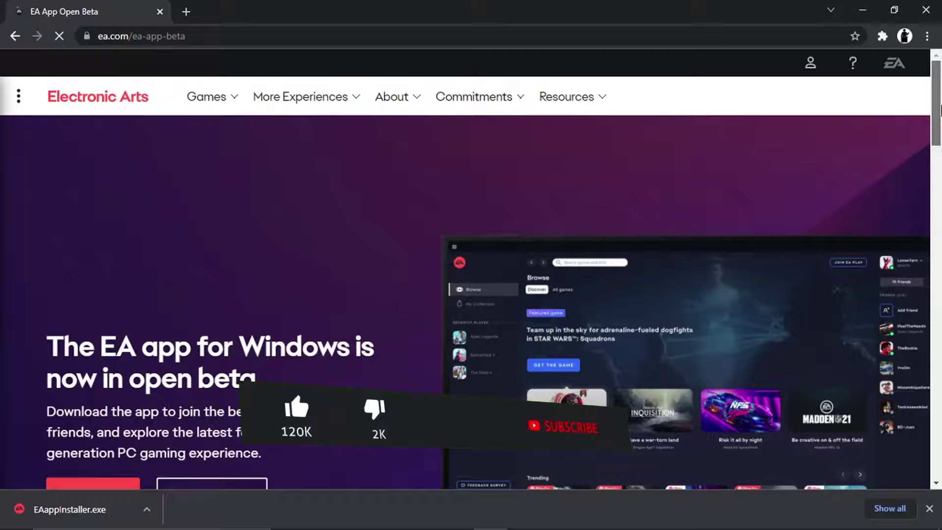
Step: Download the EA app for Windows installer and run the downloaded file, allowing it past the security warning
scroll(939, 110, "down", 3)
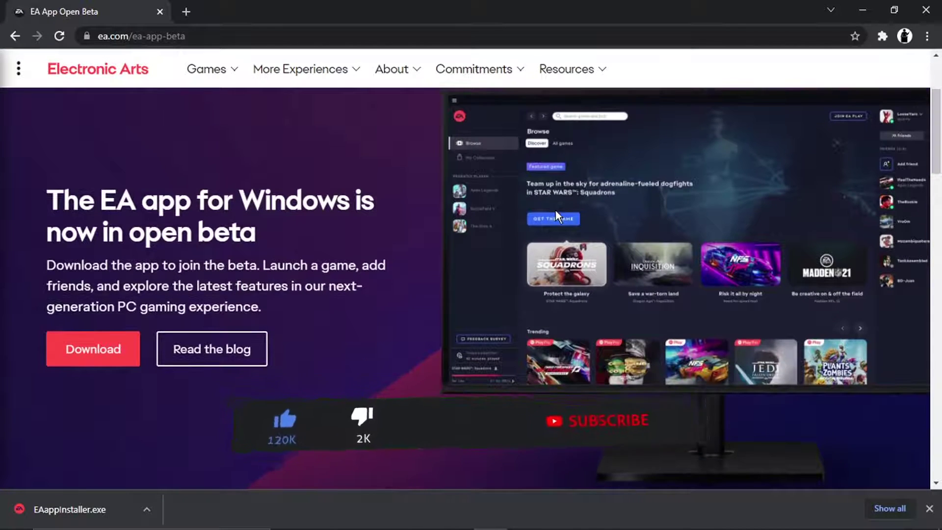
left_click(113, 359)
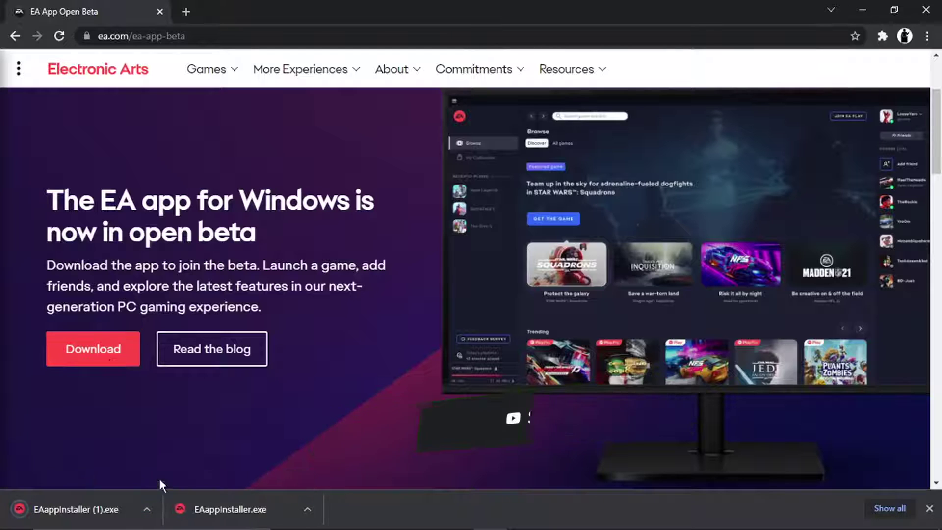
left_click(93, 505)
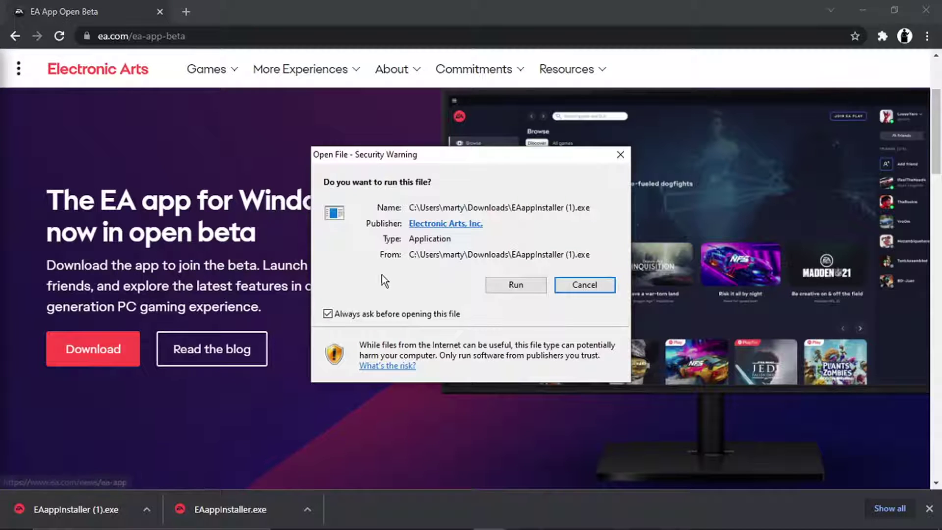
left_click(502, 280)
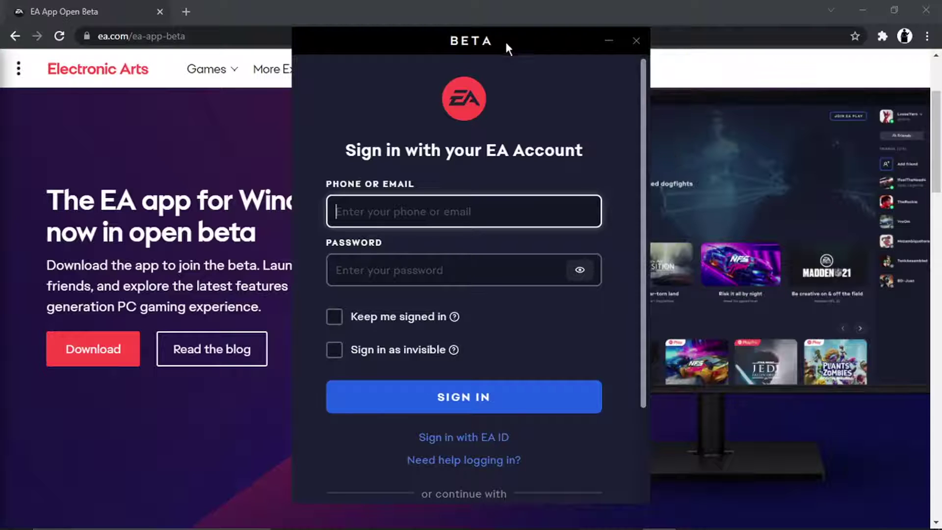
Step: Minimize the browser and reposition the EA sign-in window so that it is fully in view on the desktop
left_click_drag(504, 40, 491, 83)
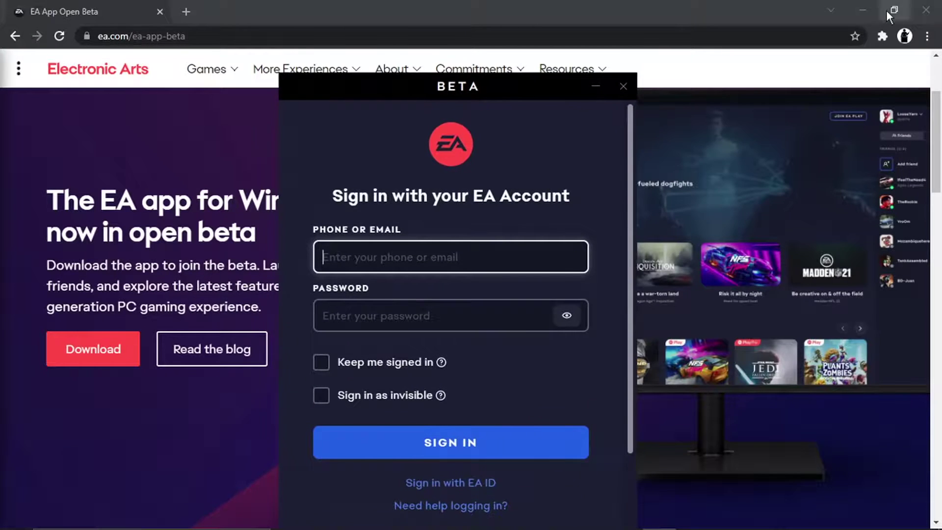
left_click(862, 10)
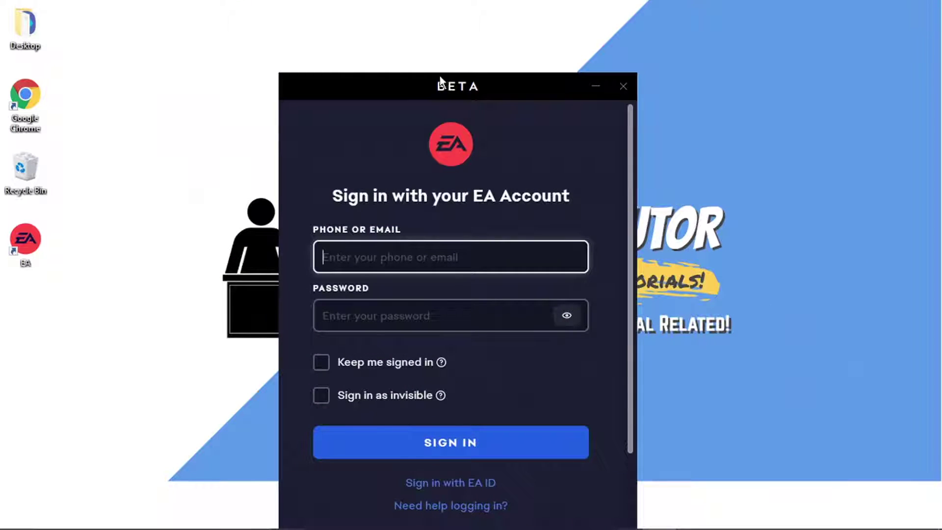
left_click_drag(434, 88, 461, 51)
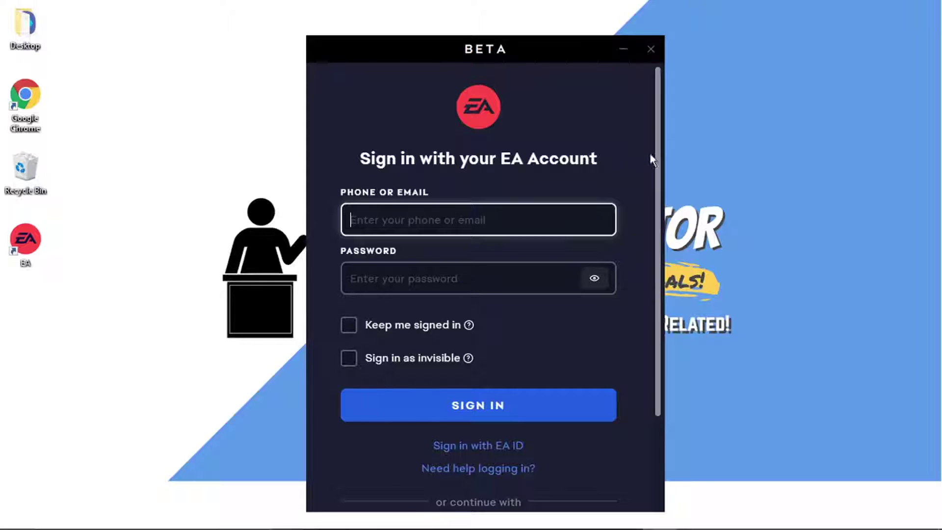
Step: Choose to continue with an Xbox account and move the Microsoft sign-in window beside the EA sign-in window
left_click_drag(656, 206, 657, 297)
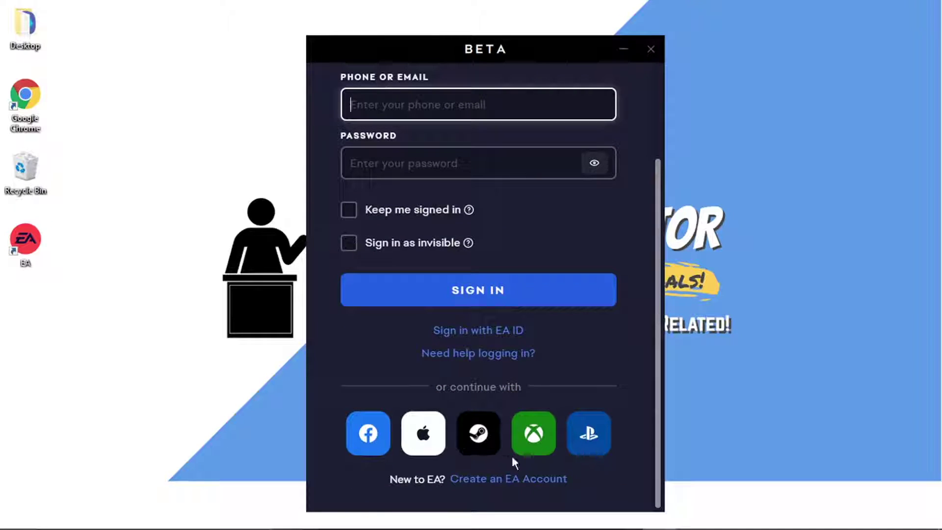
left_click(535, 438)
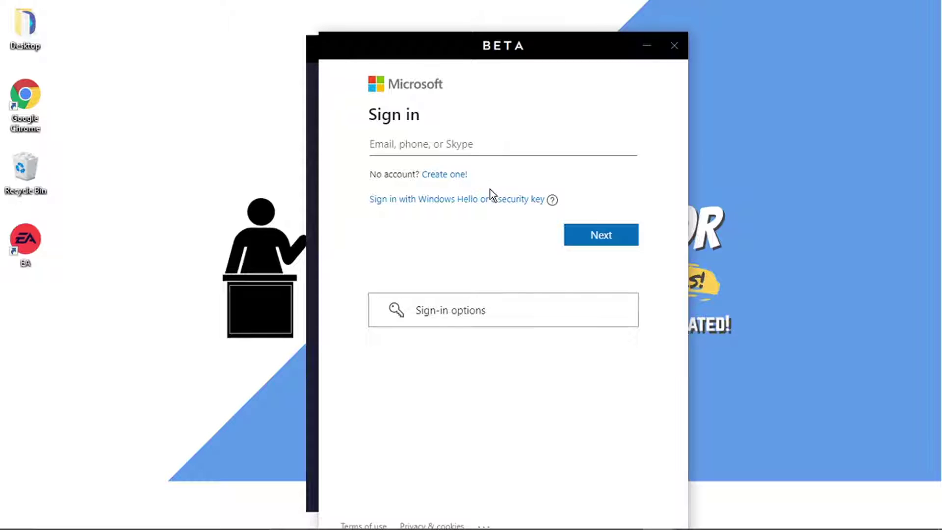
left_click_drag(466, 56, 605, 63)
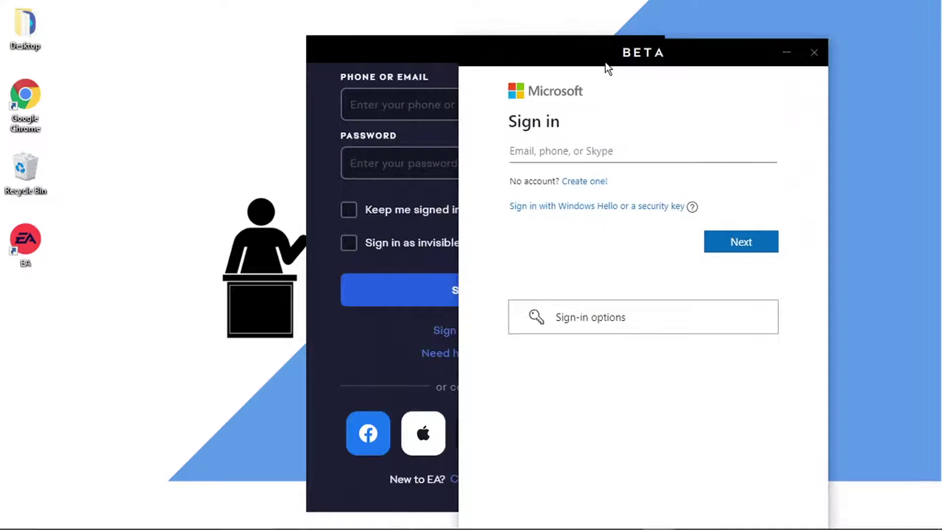
Step: Enter the Microsoft account's e-mail address and submit it
left_click(577, 153)
type("username@")
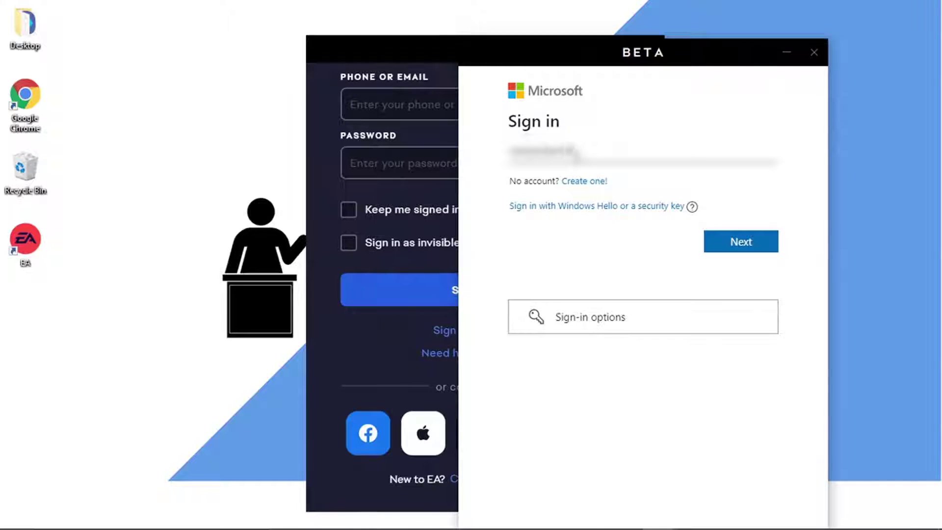
type("gmail.com")
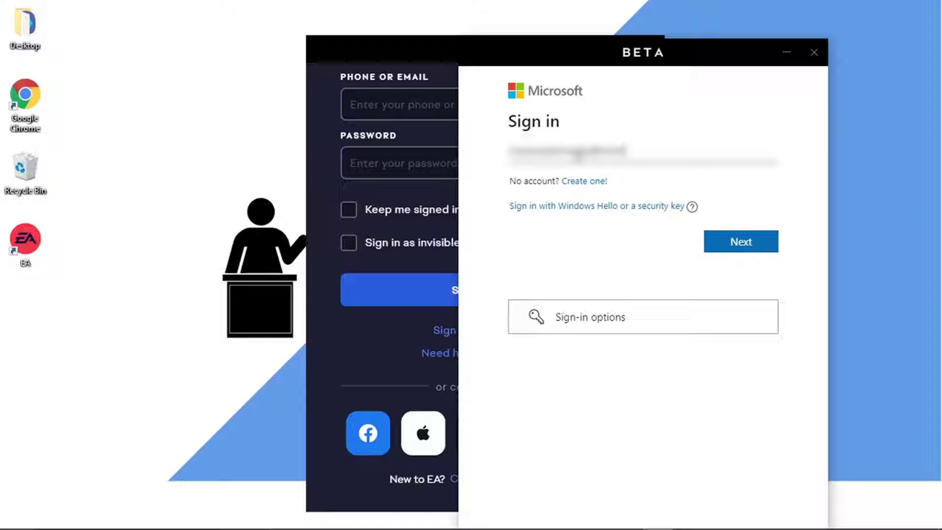
type("mail.com")
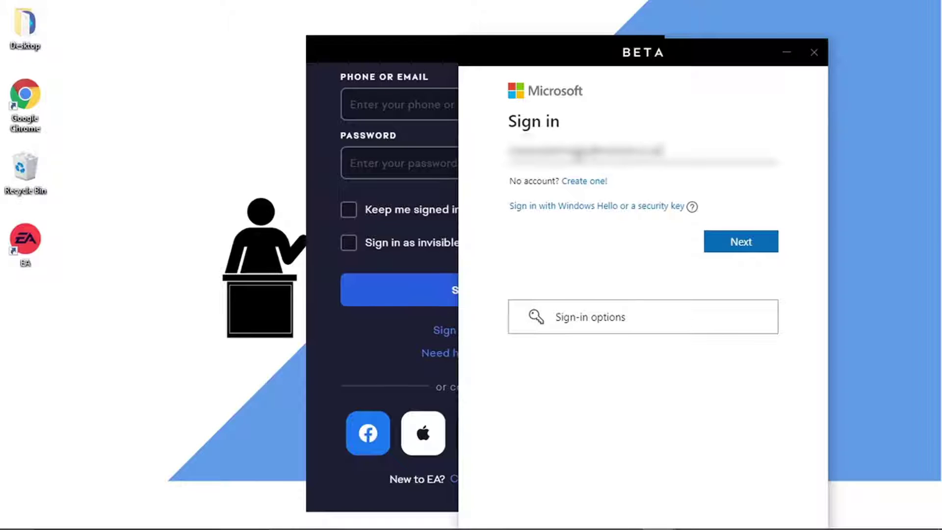
left_click(734, 248)
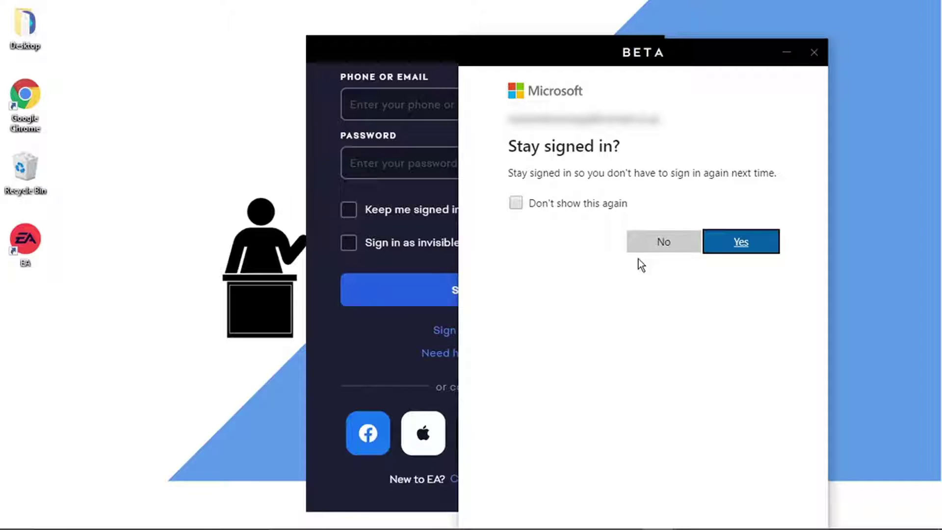
Step: Answer the stay-signed-in question and allow EA to access the Xbox Live profile information
left_click(690, 250)
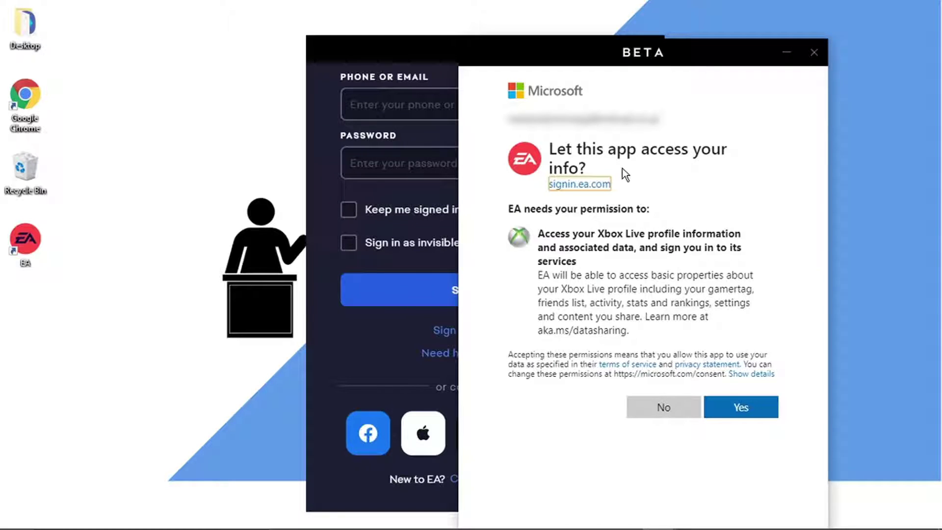
left_click_drag(664, 49, 677, 46)
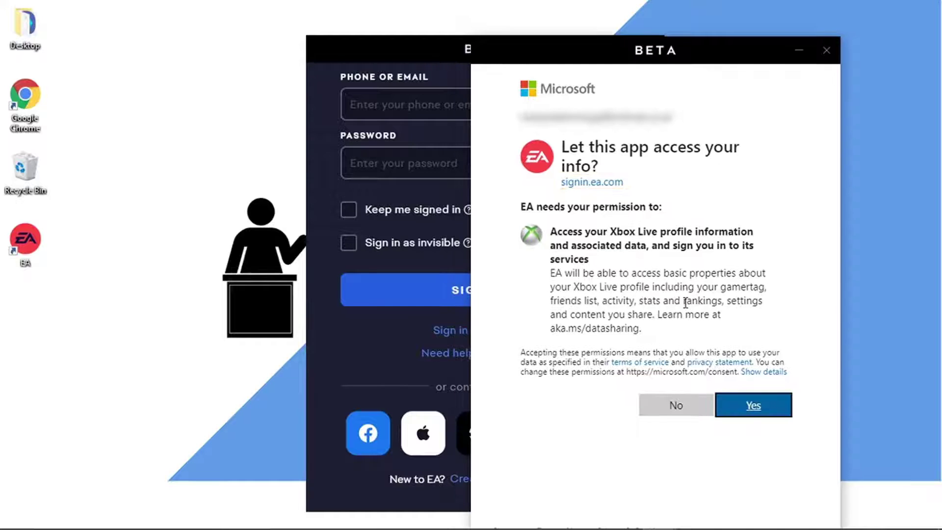
left_click(682, 408)
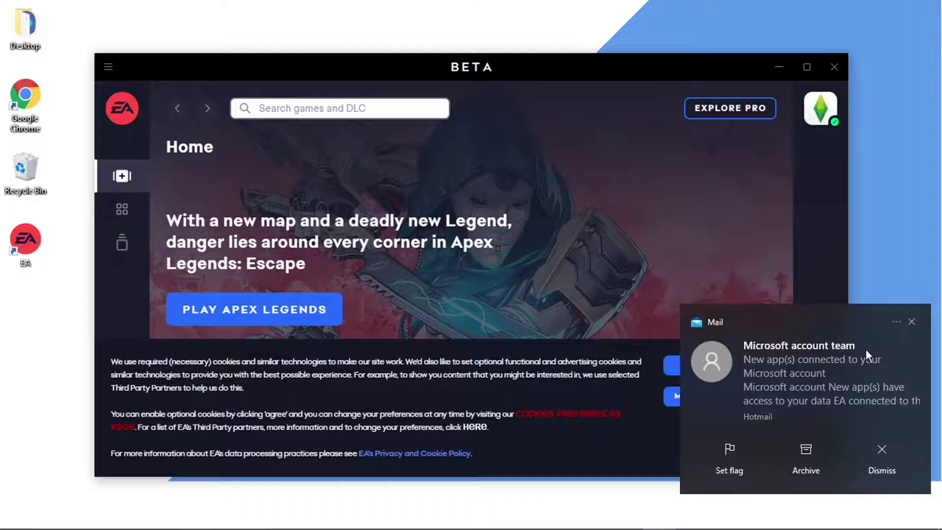
Step: Dismiss the Mail notification and agree to EA's cookies
left_click(912, 321)
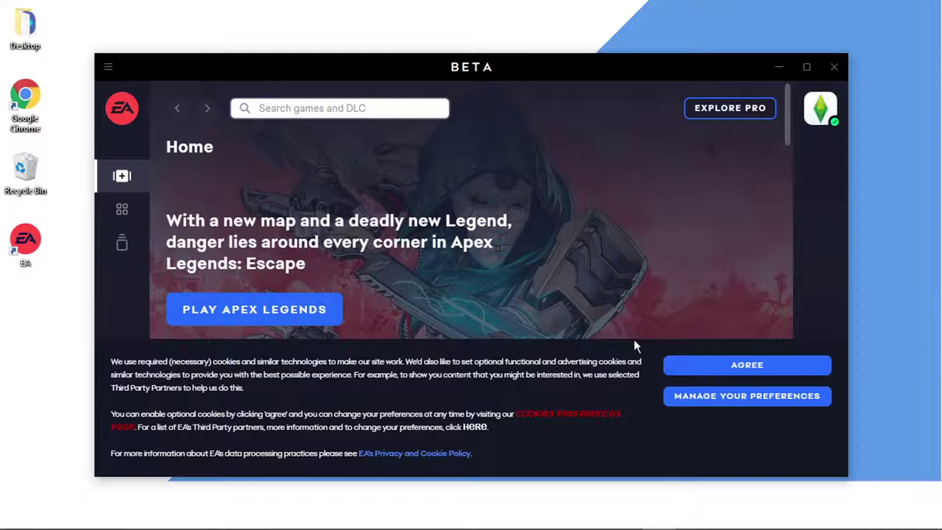
left_click(743, 381)
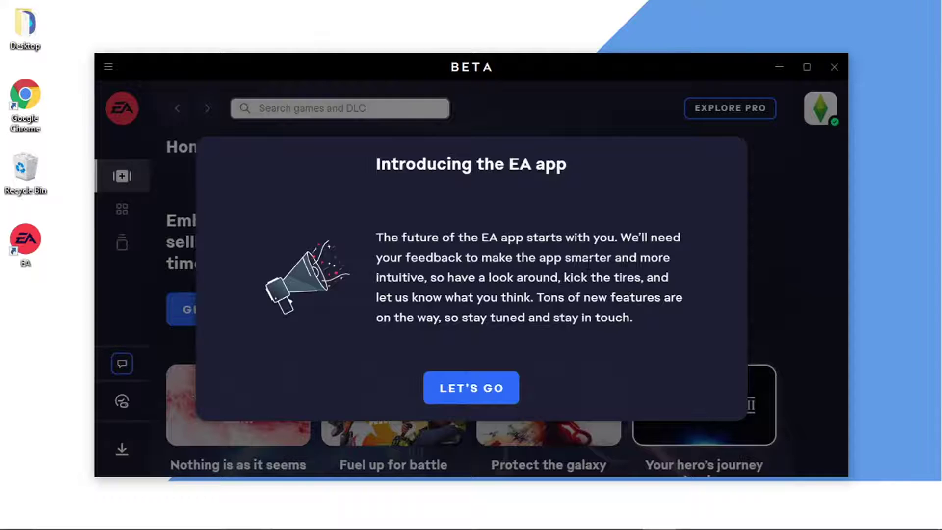
Step: Go through the three-part EA app introduction tour and finish it
left_click(480, 387)
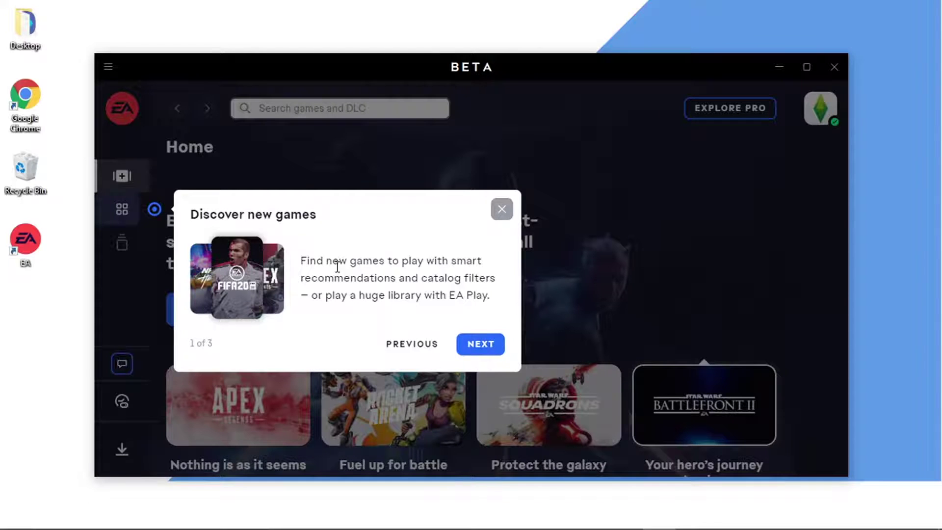
left_click(467, 350)
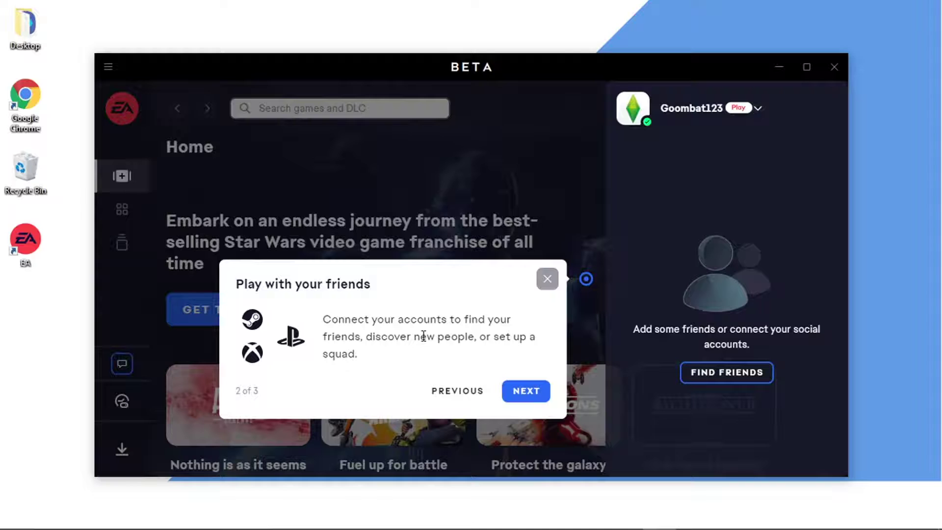
left_click(530, 393)
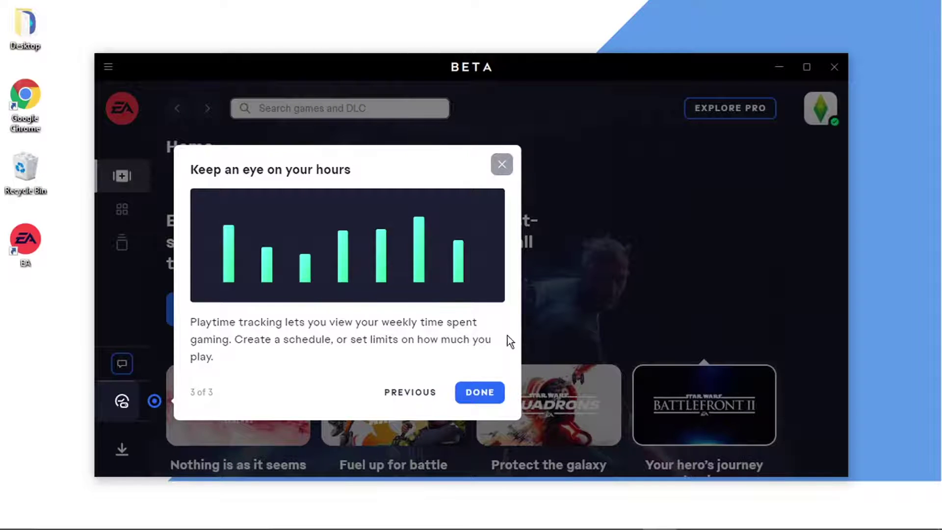
left_click(476, 398)
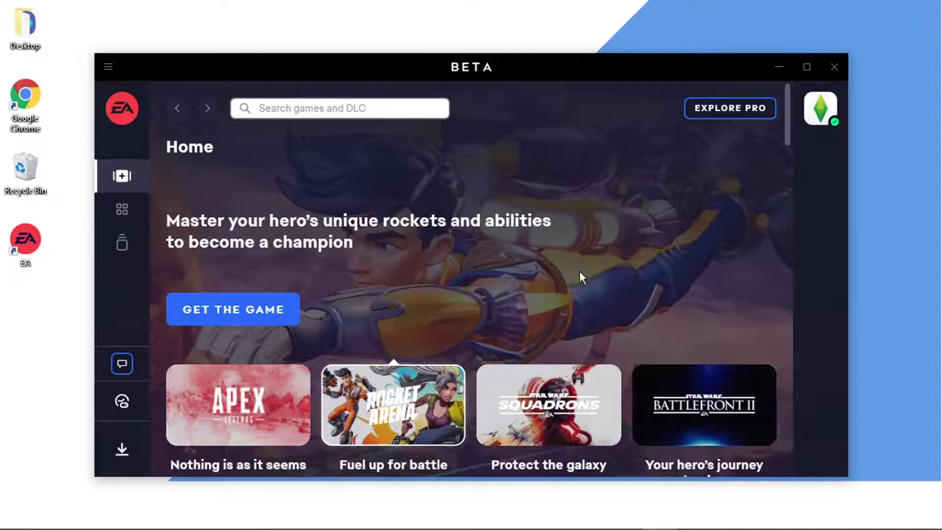
Step: Expand the friends and profile panel and view the account menu's options, then close that menu
left_click(816, 116)
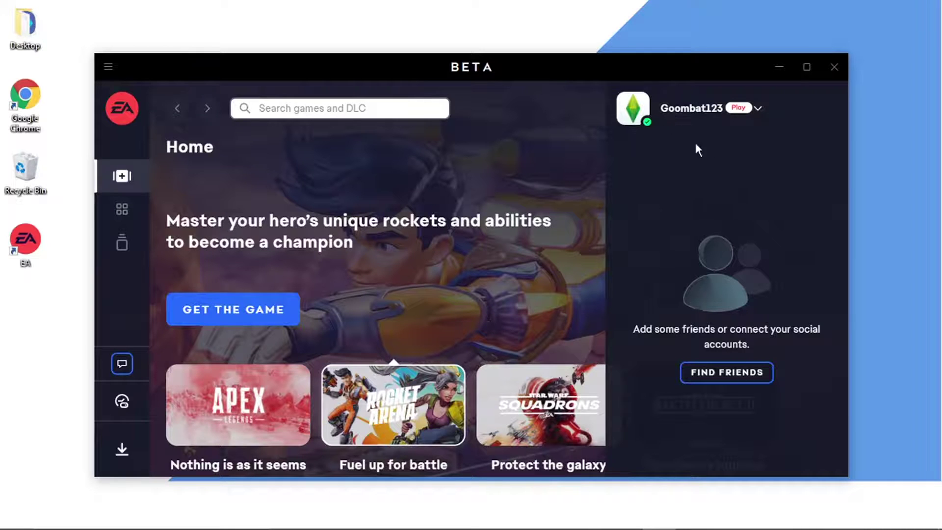
left_click(755, 109)
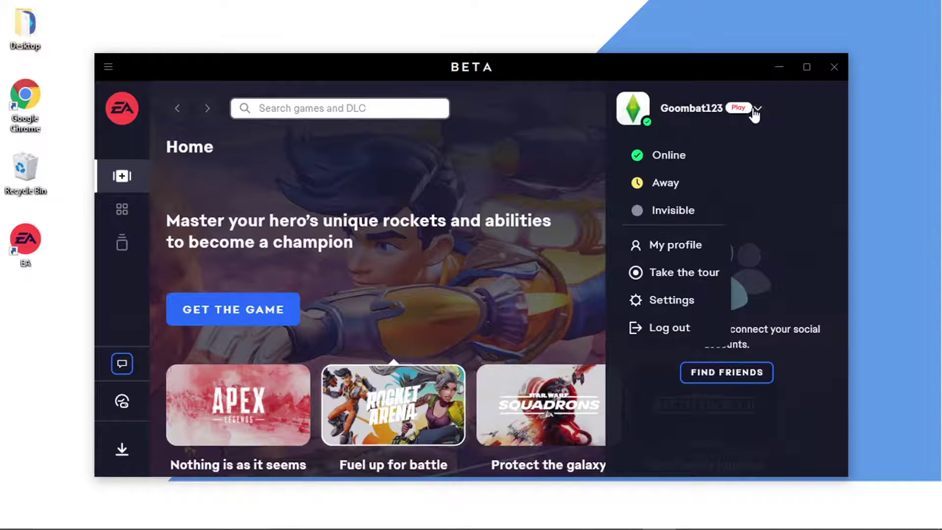
left_click(755, 112)
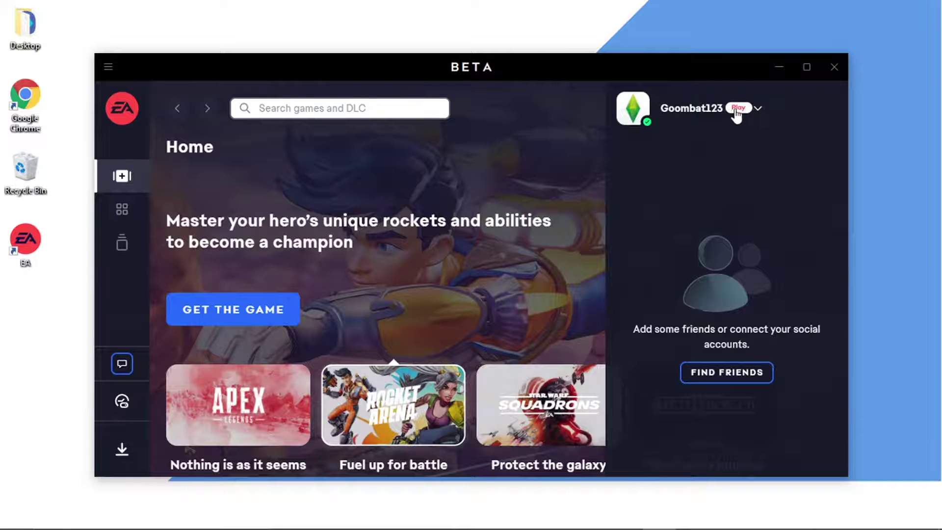
Step: Look through the Home page's game categories, such as Simulation, STAR WARS and RPG, and return to its beginning
left_click(589, 172)
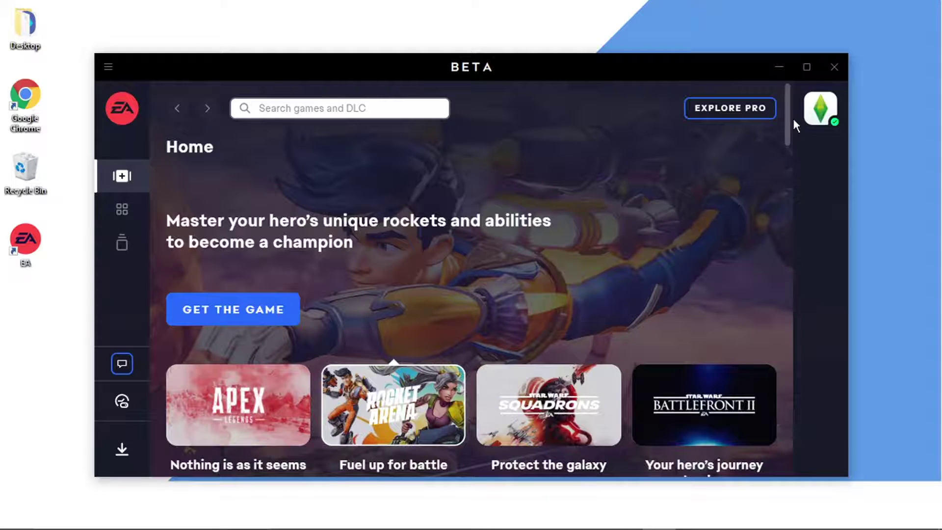
scroll(785, 124, "down", 10)
mouse_move(814, 228)
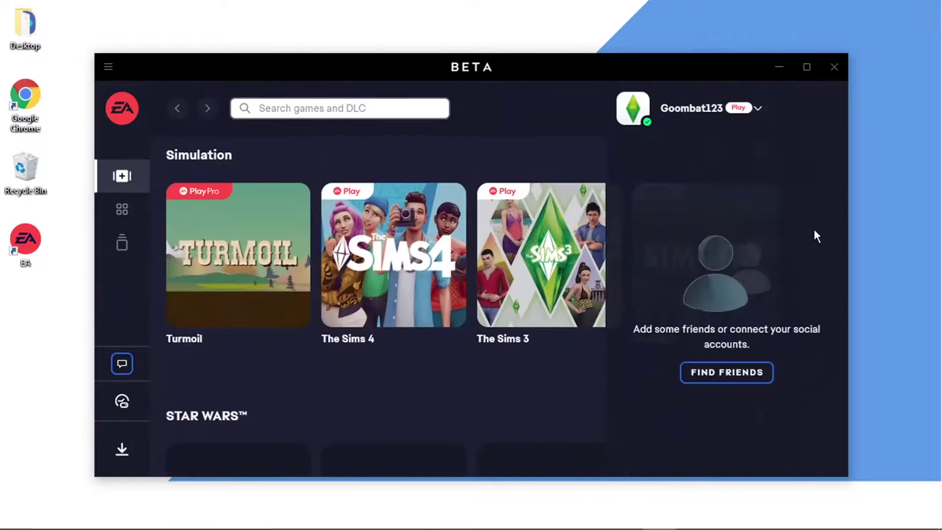
scroll(812, 245, "up", 4)
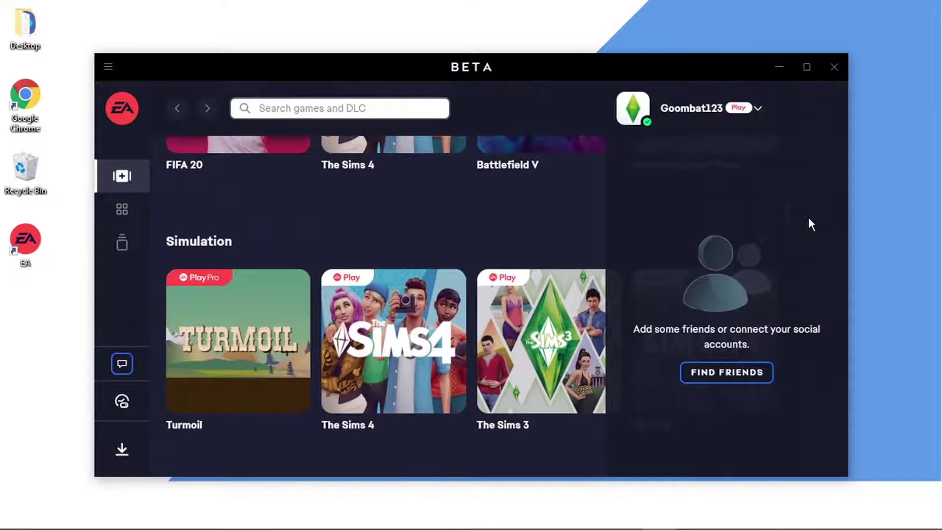
scroll(810, 223, "down", 3)
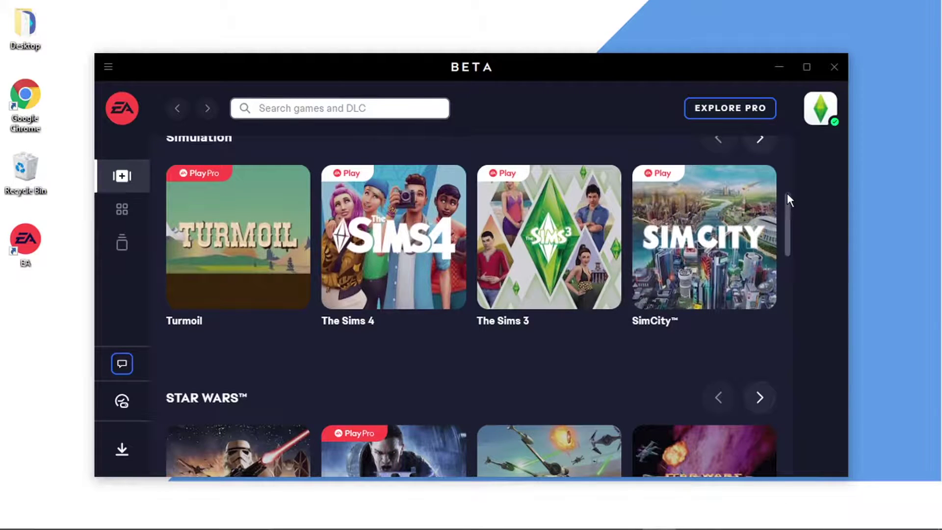
left_click_drag(786, 195, 764, 311)
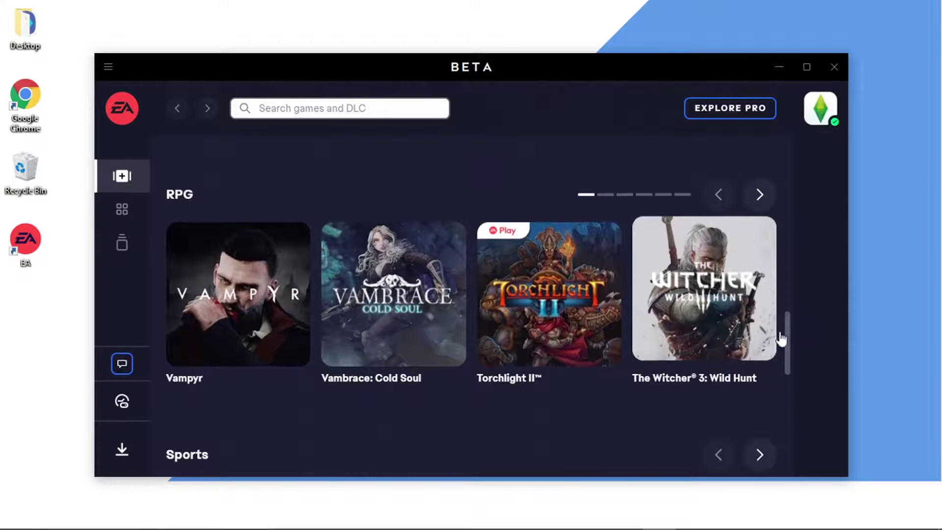
left_click_drag(786, 334, 793, 248)
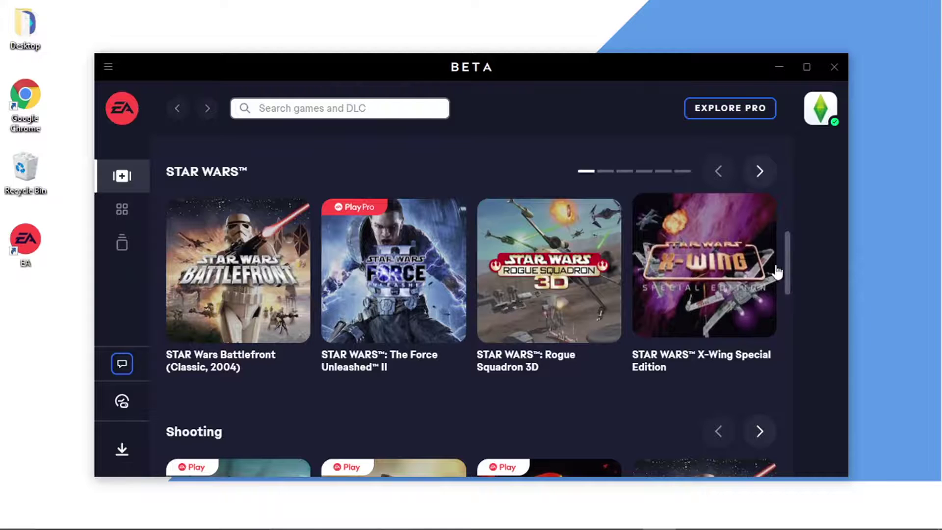
left_click_drag(785, 255, 796, 106)
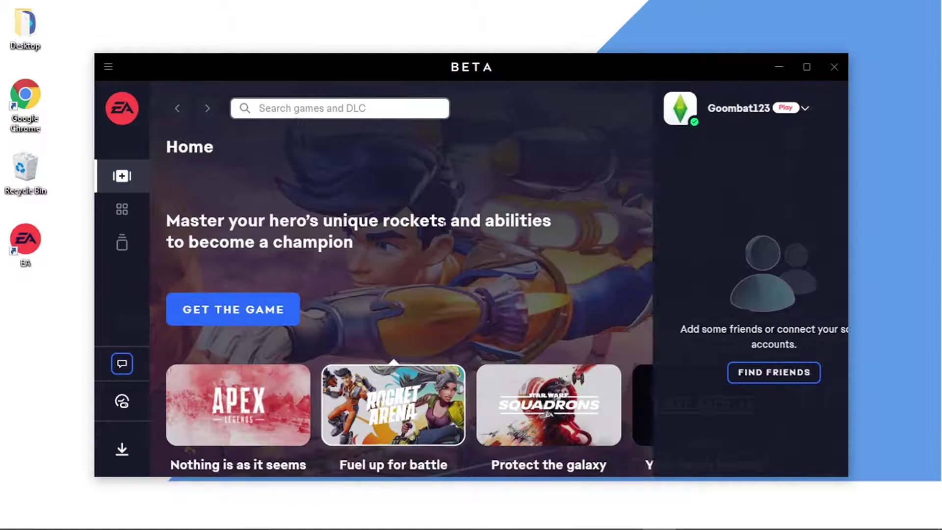
Step: Open the Browse section and look through the list of all games as far as Command & Conquer Remastered Collection
mouse_move(123, 371)
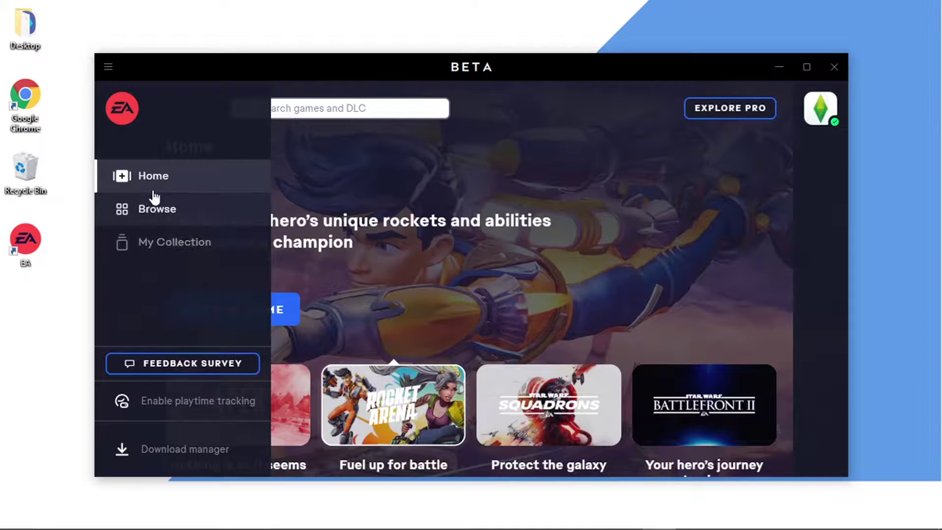
left_click(150, 214)
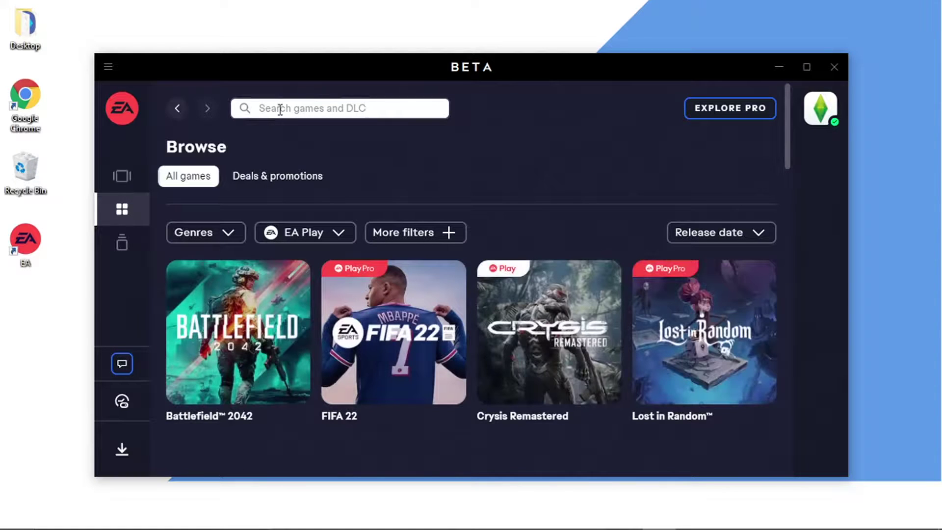
left_click(280, 109)
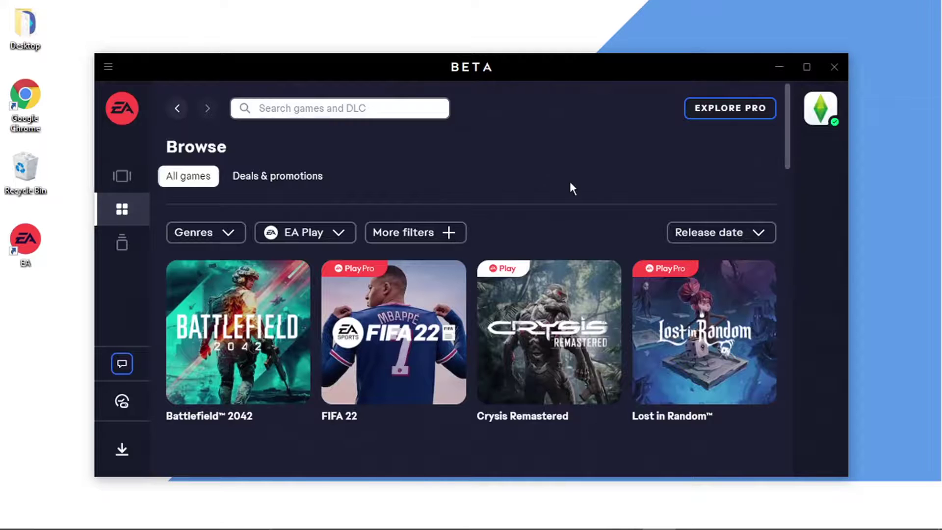
left_click_drag(787, 134, 814, 243)
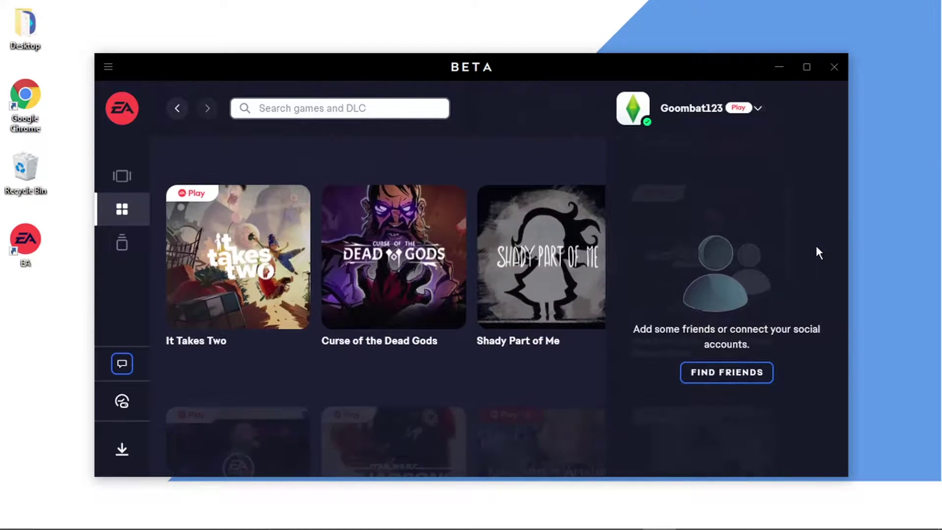
left_click(758, 108)
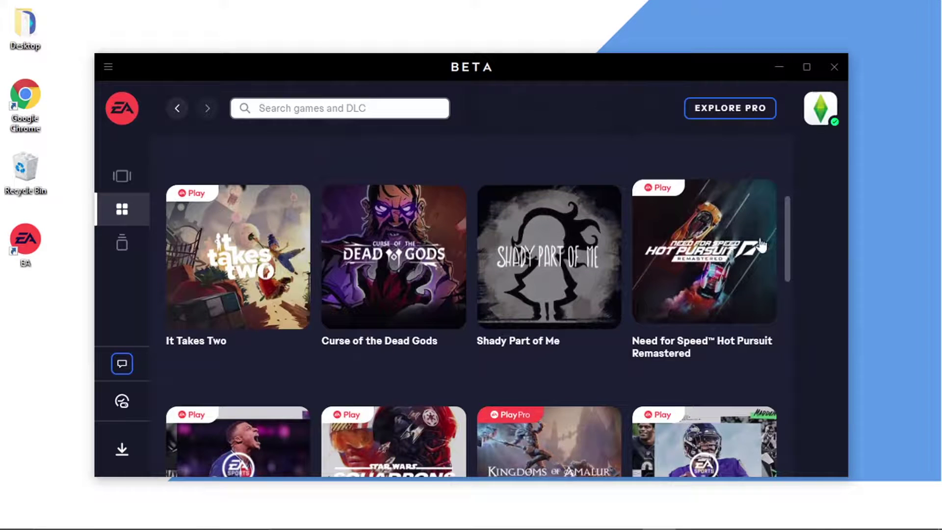
left_click_drag(784, 224, 777, 316)
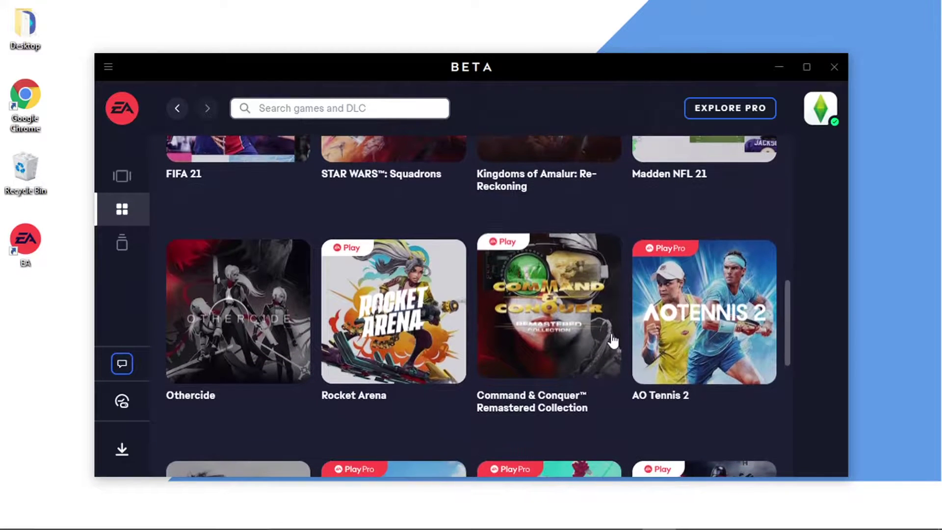
Step: Download Command & Conquer Remastered Collection in English to C:\Program Files\EA Games\CnCRemastered without a desktop shortcut, accepting the terms of play
left_click(538, 324)
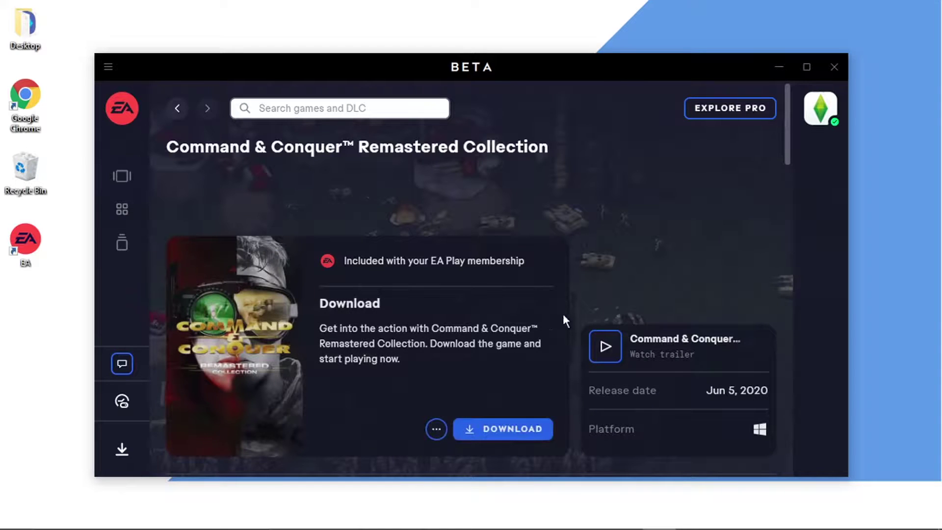
left_click(502, 434)
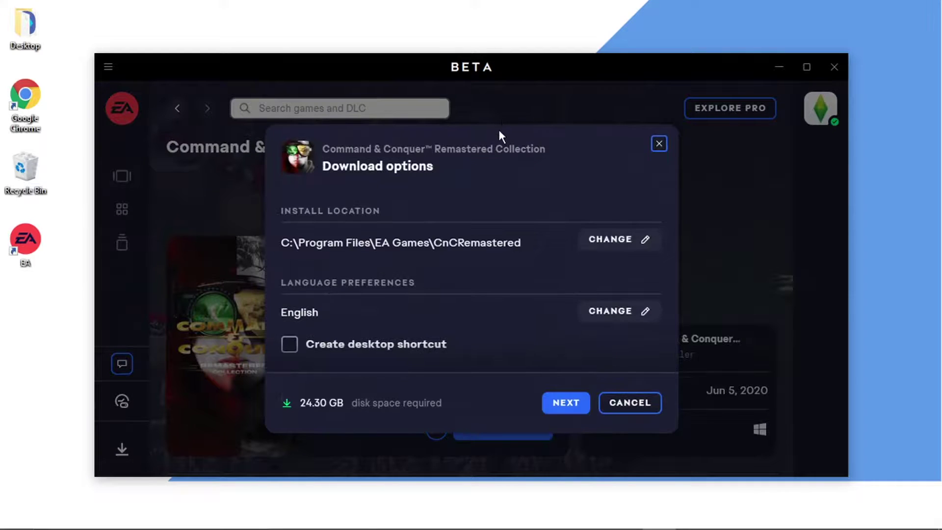
left_click_drag(497, 128, 584, 263)
left_click(466, 287)
left_click(567, 414)
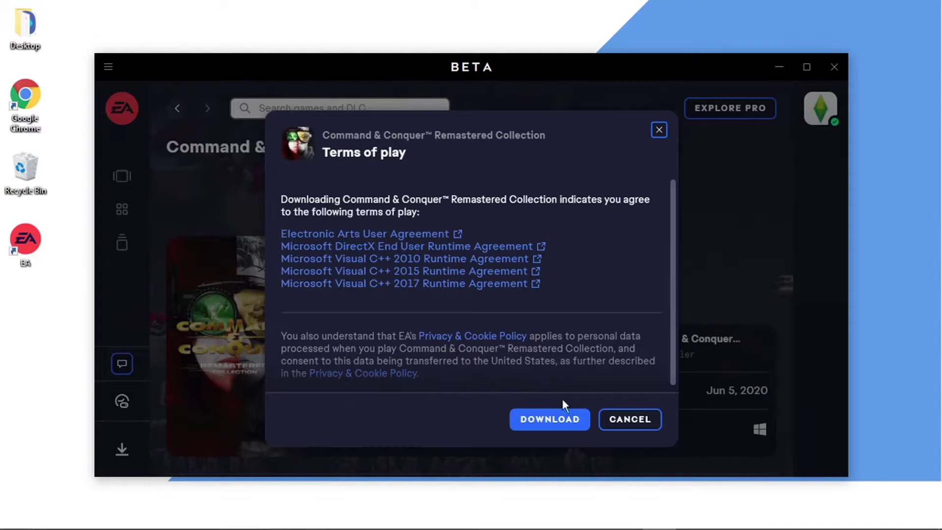
left_click(562, 419)
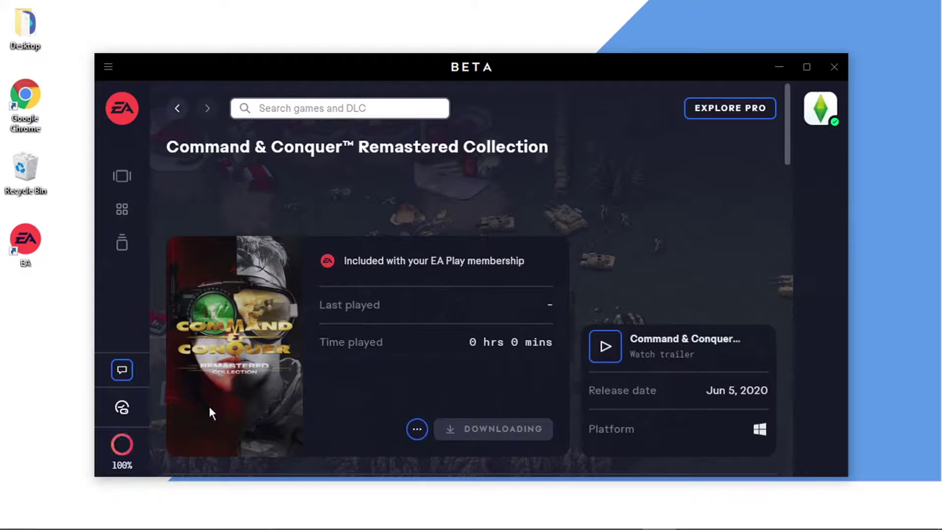
Step: Return from the game's page to the Browse list and look at the remaining games on its first results page
mouse_move(136, 453)
left_click(177, 108)
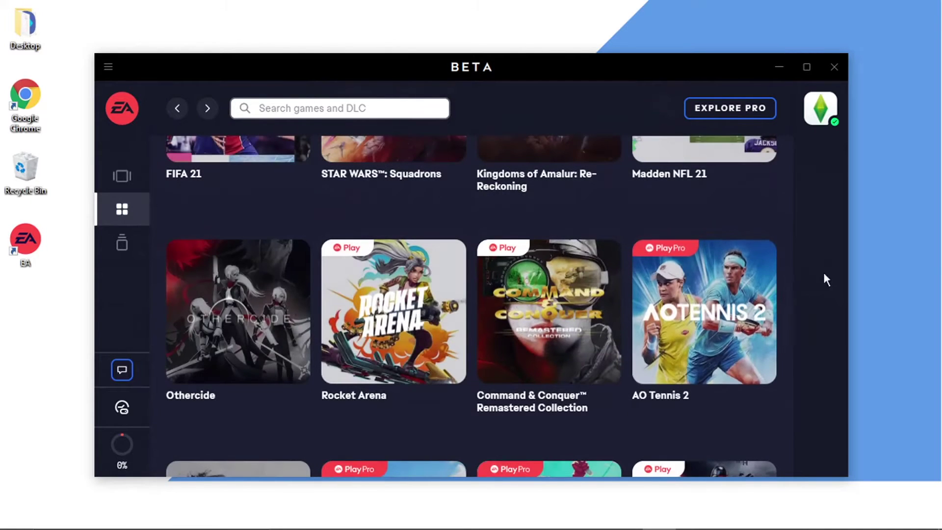
left_click_drag(786, 290, 785, 340)
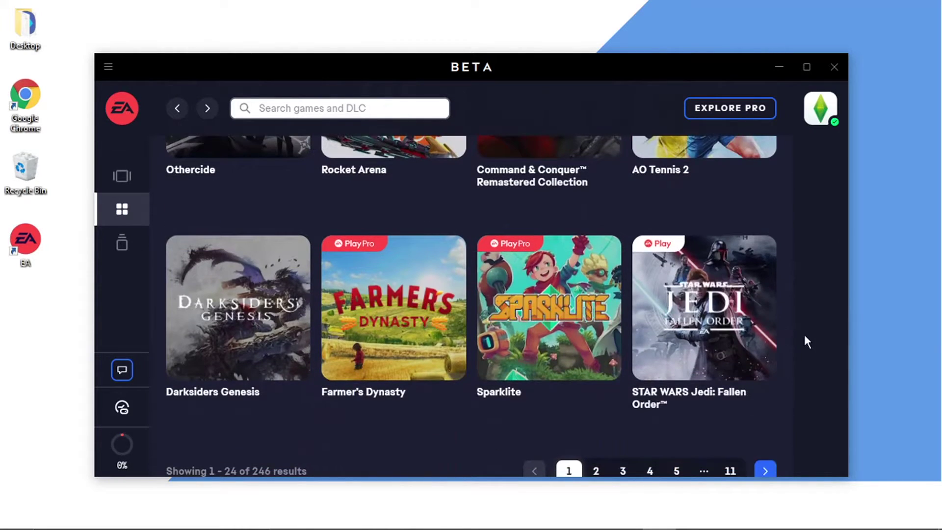
left_click(820, 108)
left_click(589, 338)
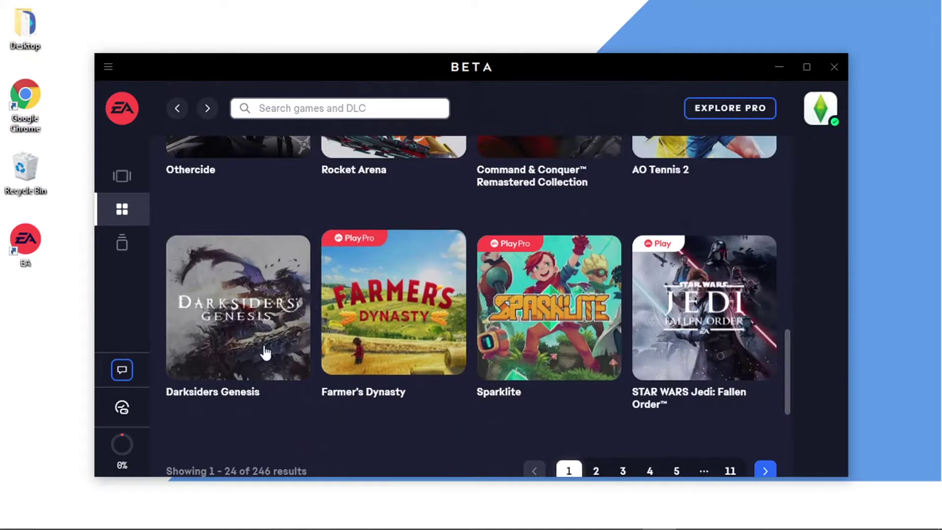